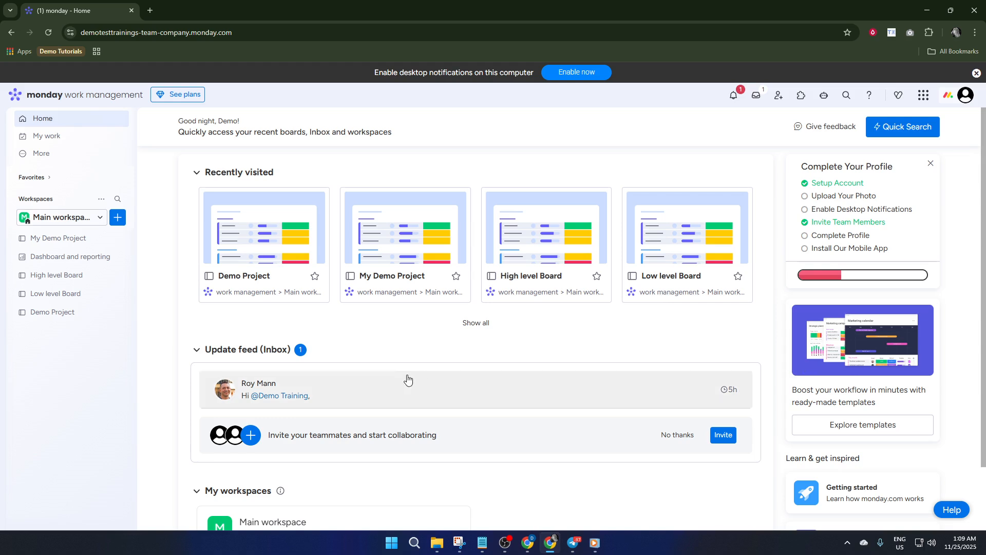
Create a new board in the main workspace for managing a custom item type named Contacts.
left_click(198, 349)
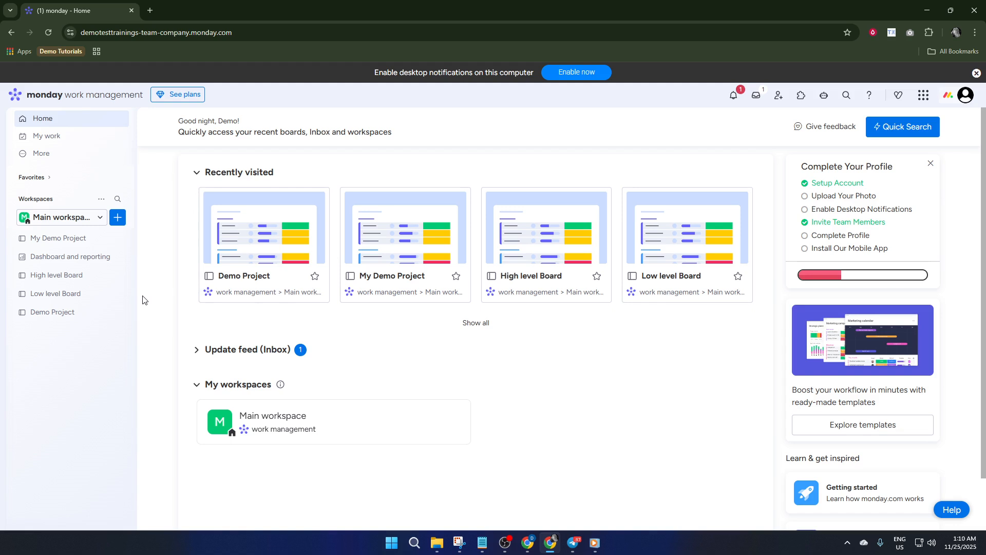
left_click(117, 218)
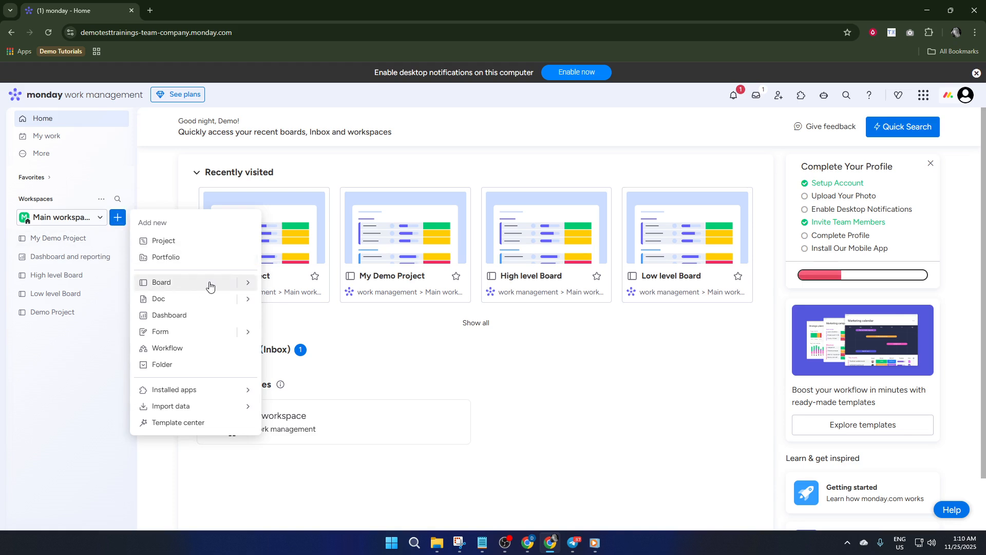
mouse_move(250, 285)
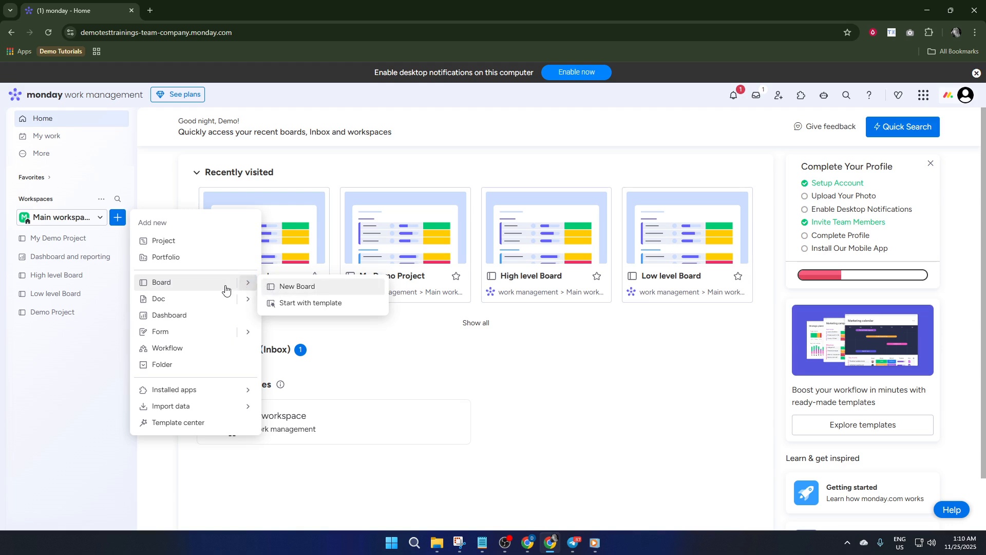
left_click(208, 286)
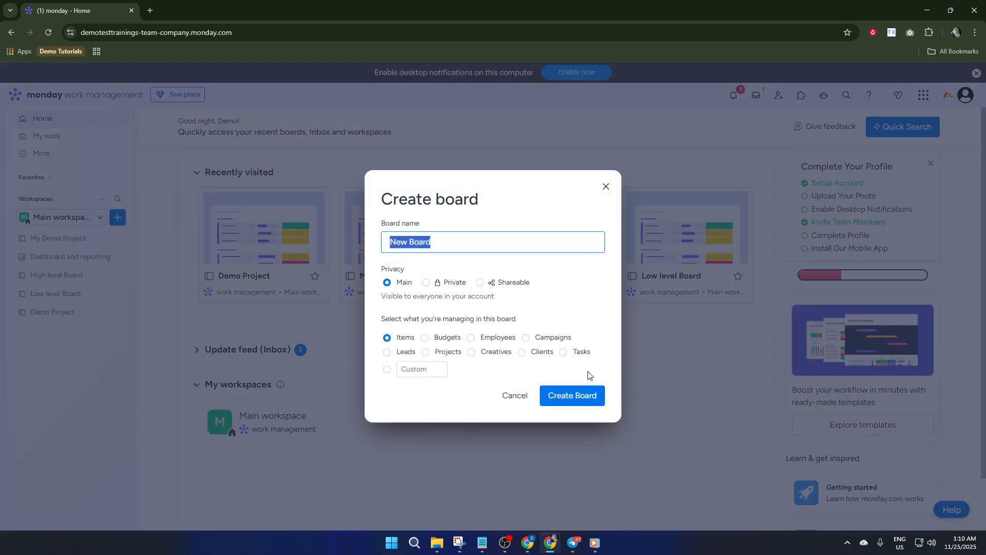
left_click(387, 369)
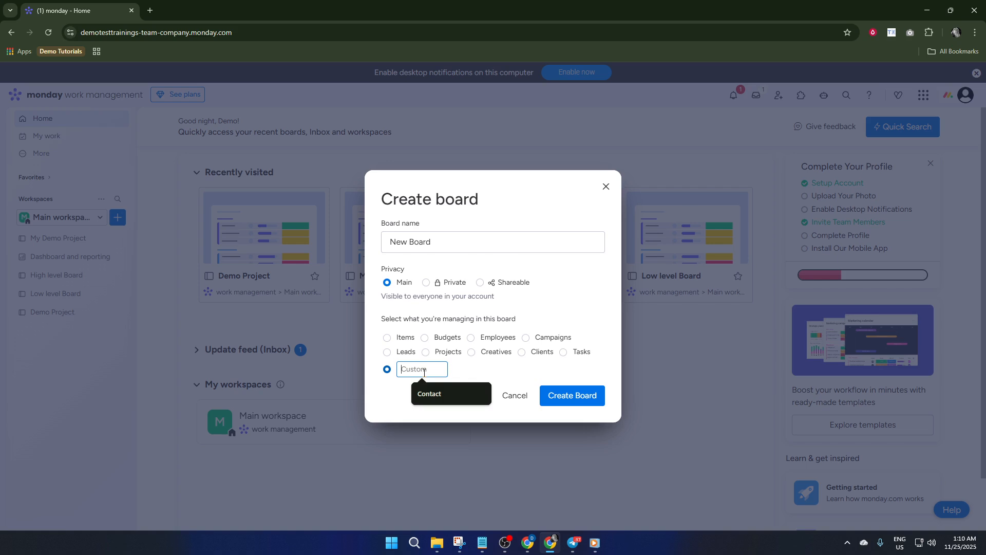
type("Concta")
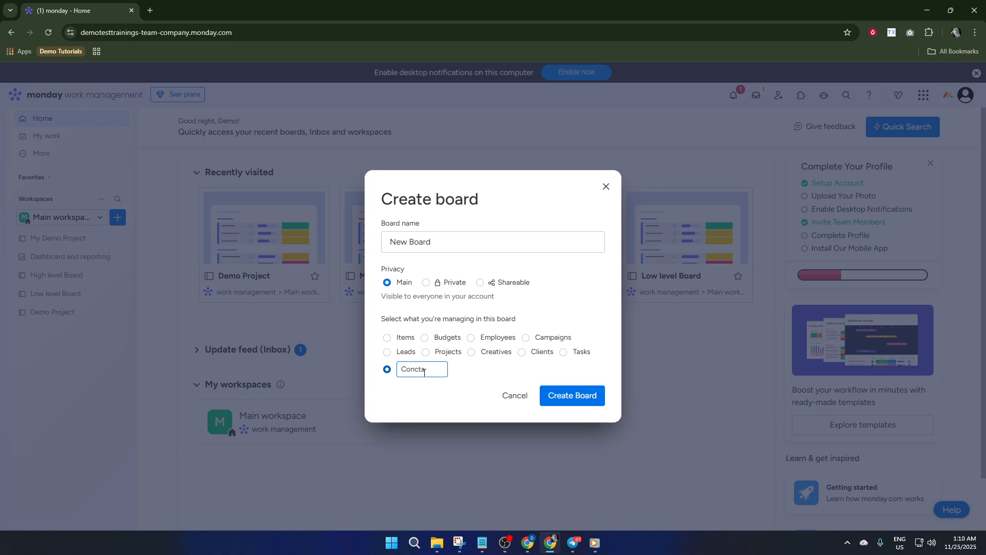
key("BackSpace")
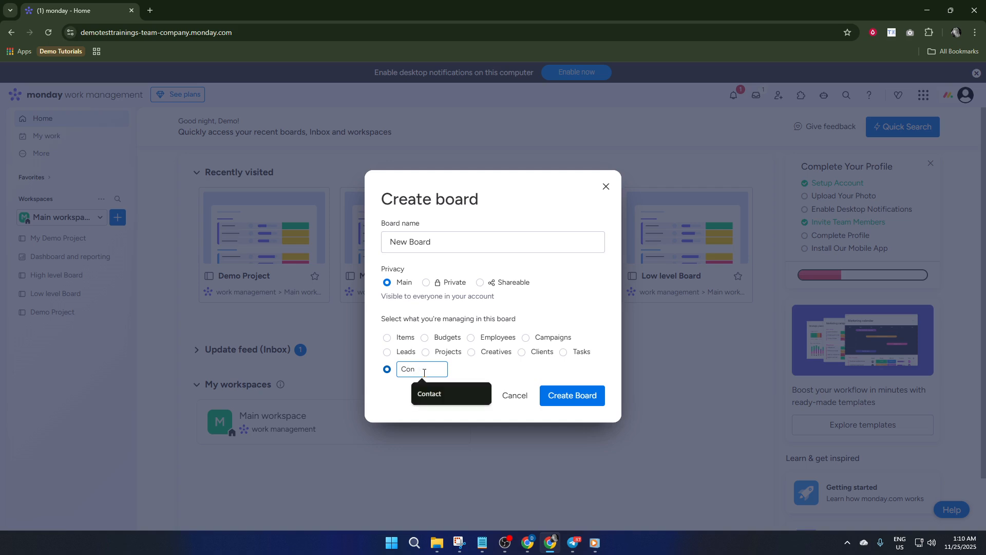
type("acts")
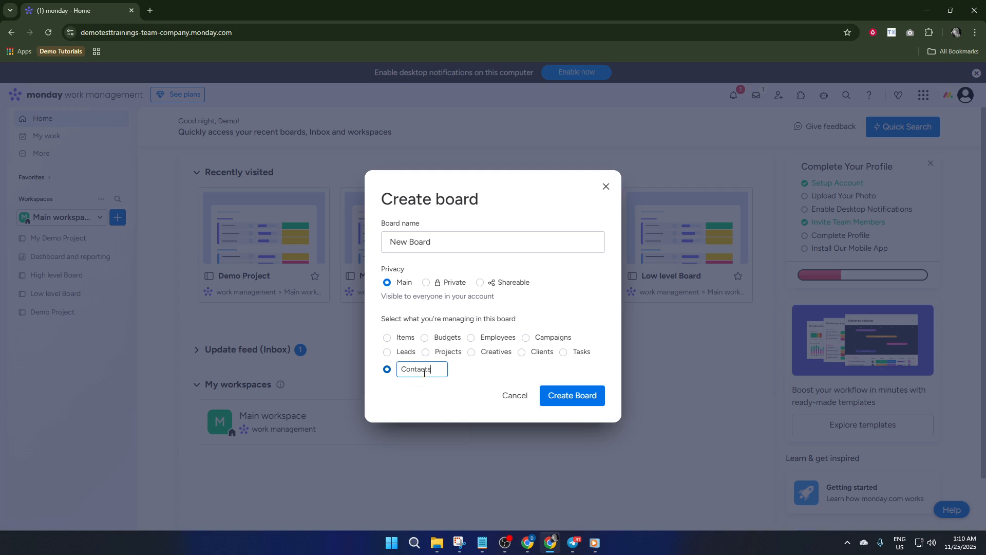
left_click(585, 398)
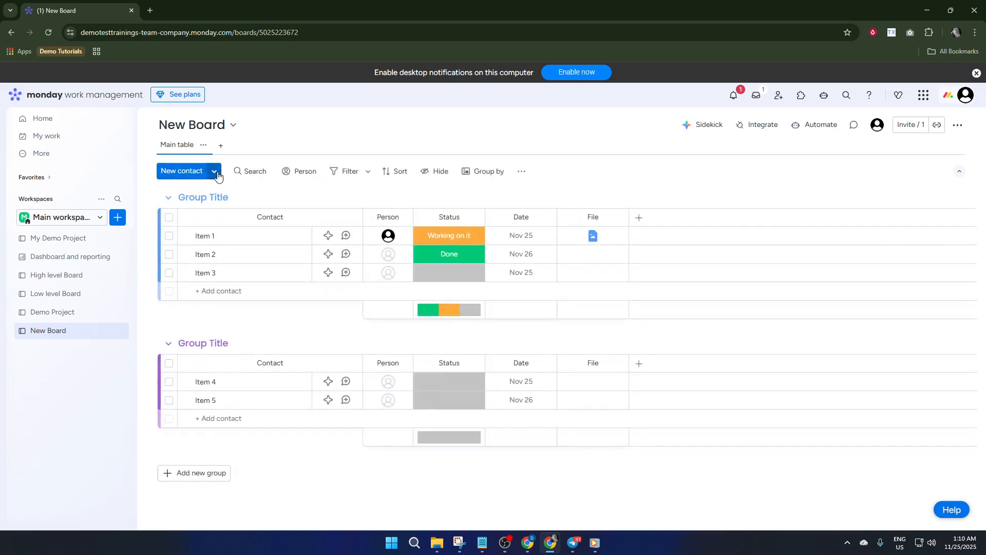
left_click(215, 176)
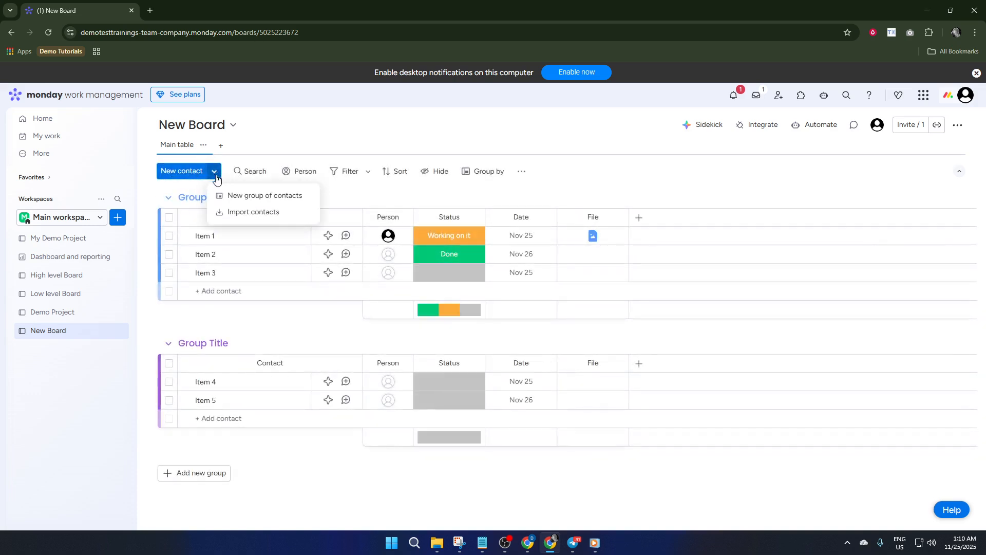
left_click(264, 216)
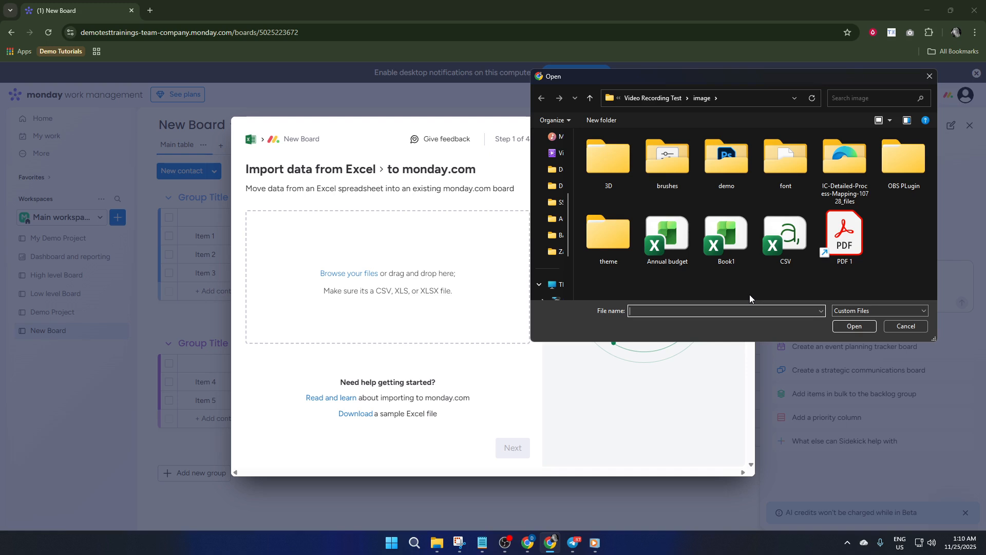
left_click(909, 325)
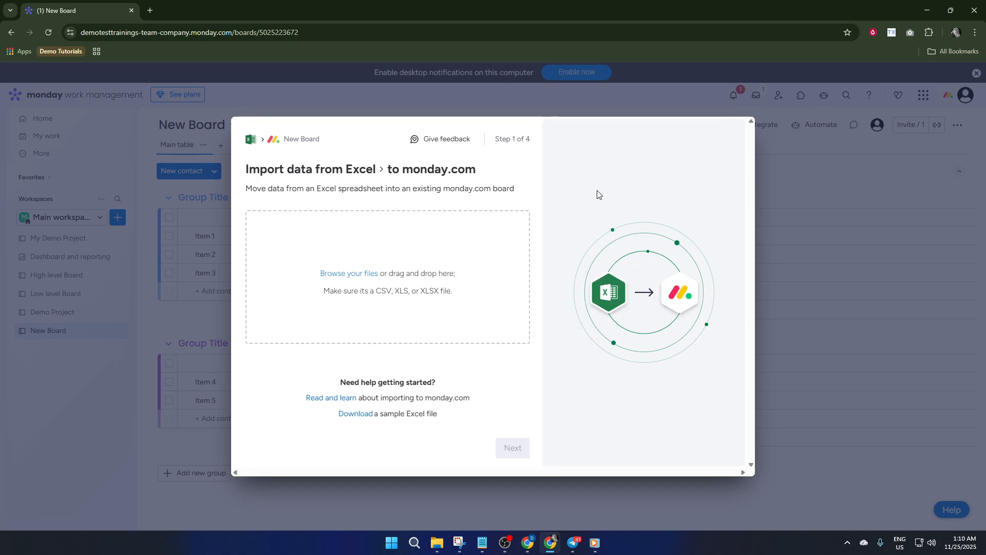
left_click(192, 191)
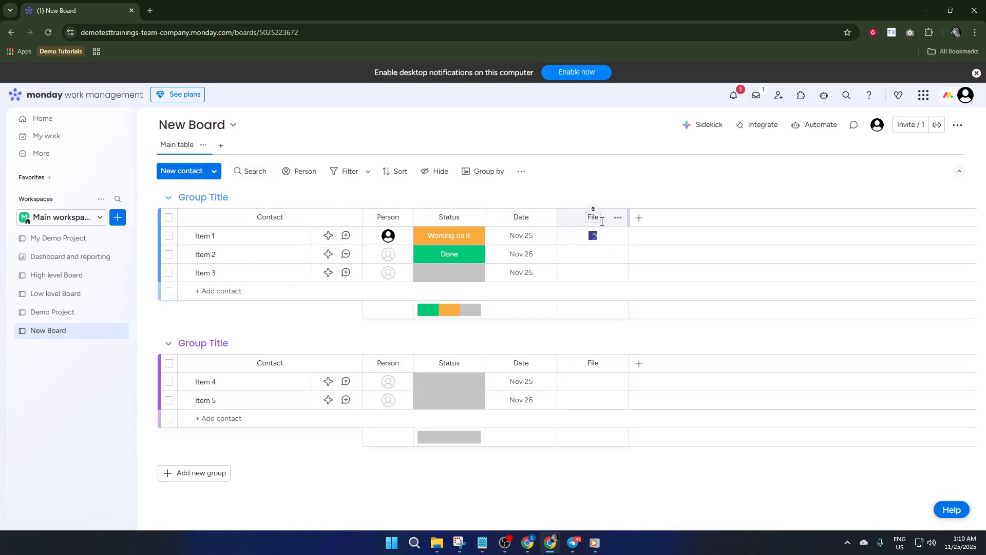
Delete the File column from the board.
left_click(618, 217)
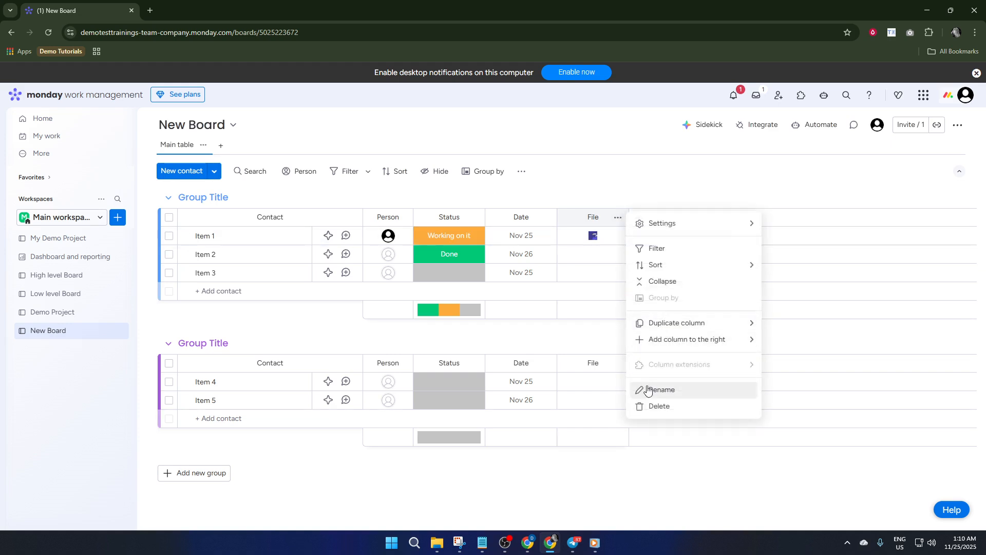
left_click(660, 408)
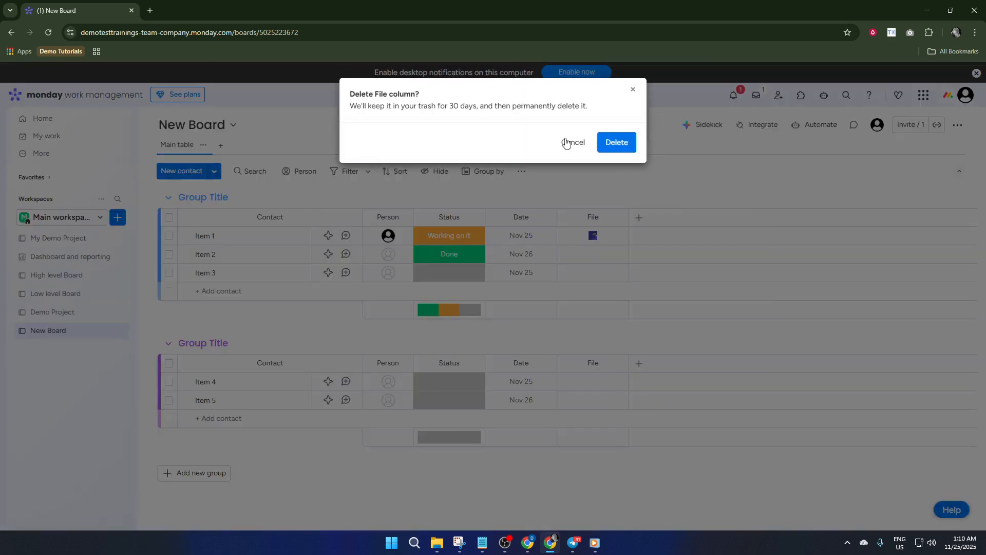
left_click(616, 142)
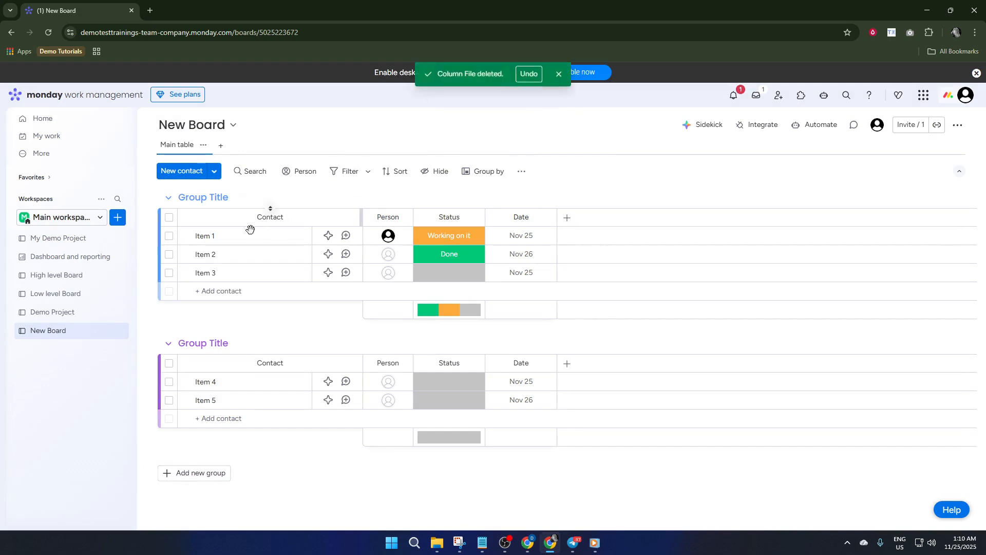
Rename the first contact item to Demo Person 1.
left_click(238, 237)
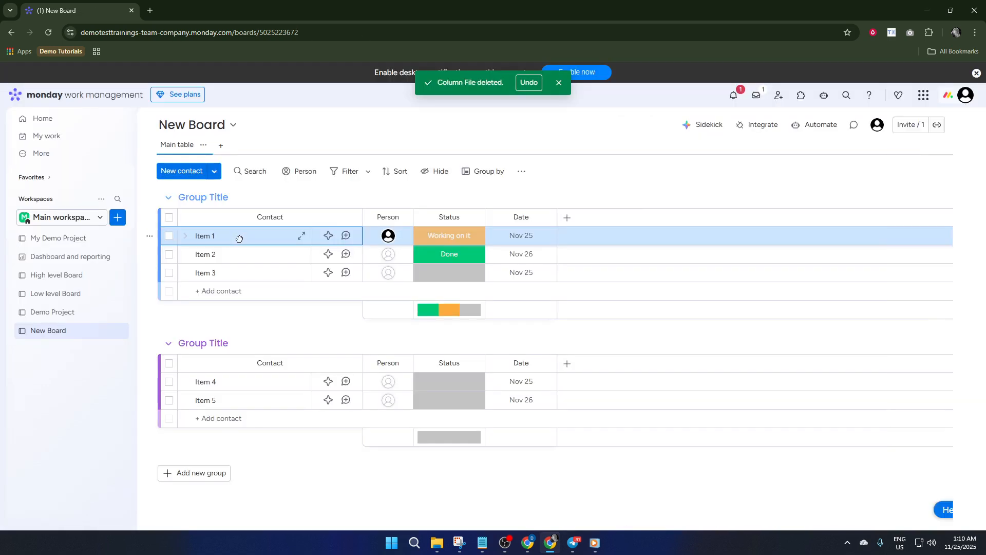
left_click(210, 236)
key("ctrl+a")
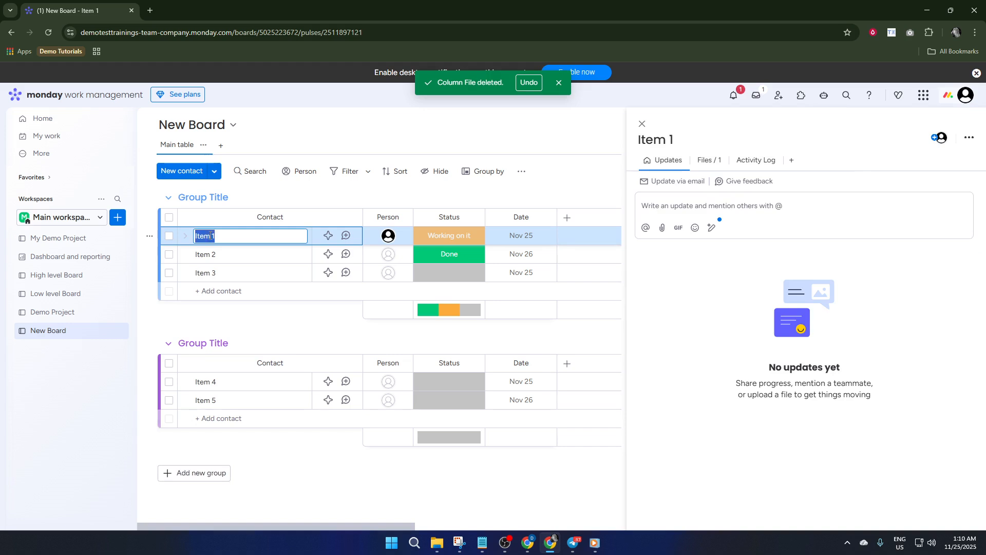
type("Demo Person")
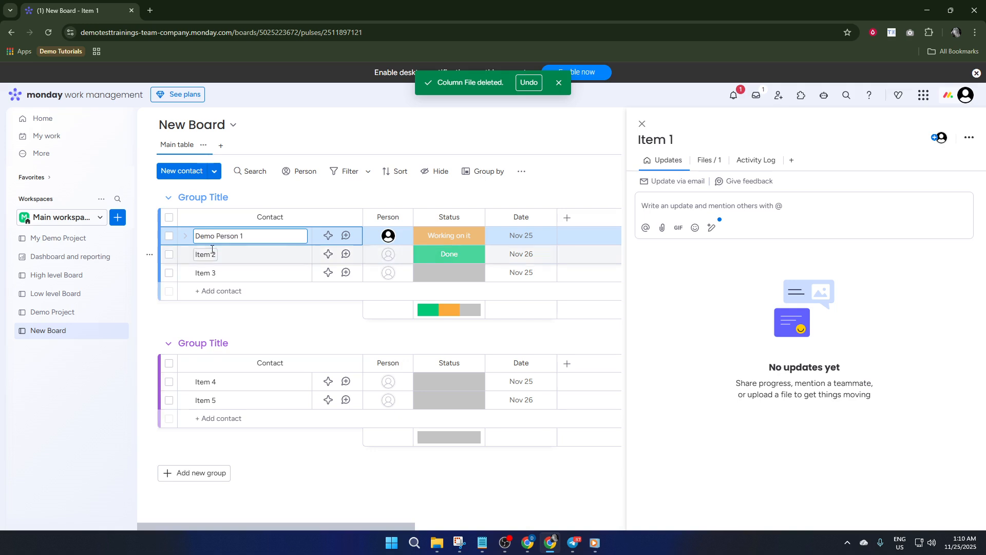
key("Return")
Rename the second and third contact items to Demo Person 2.
left_click(211, 254)
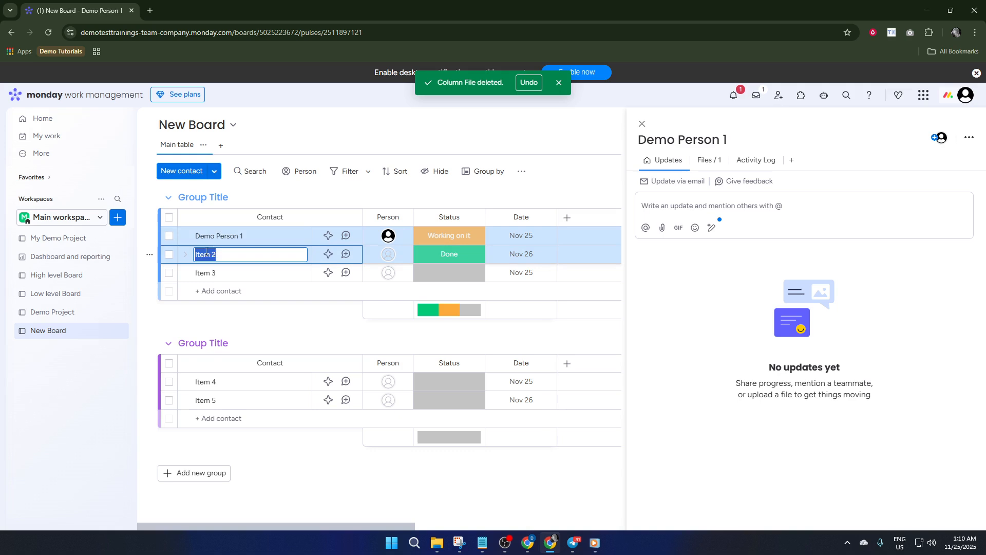
type("Demo Person")
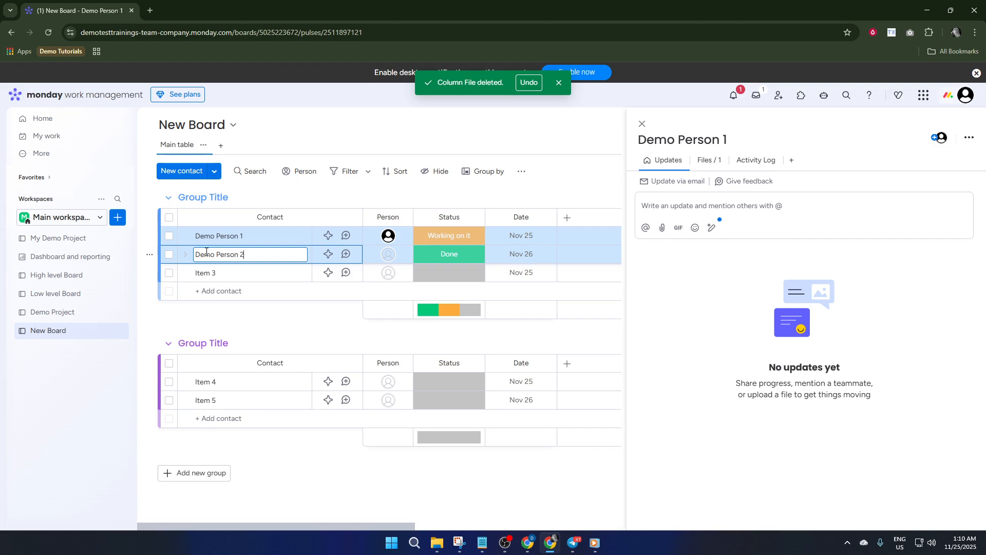
double_click(207, 275)
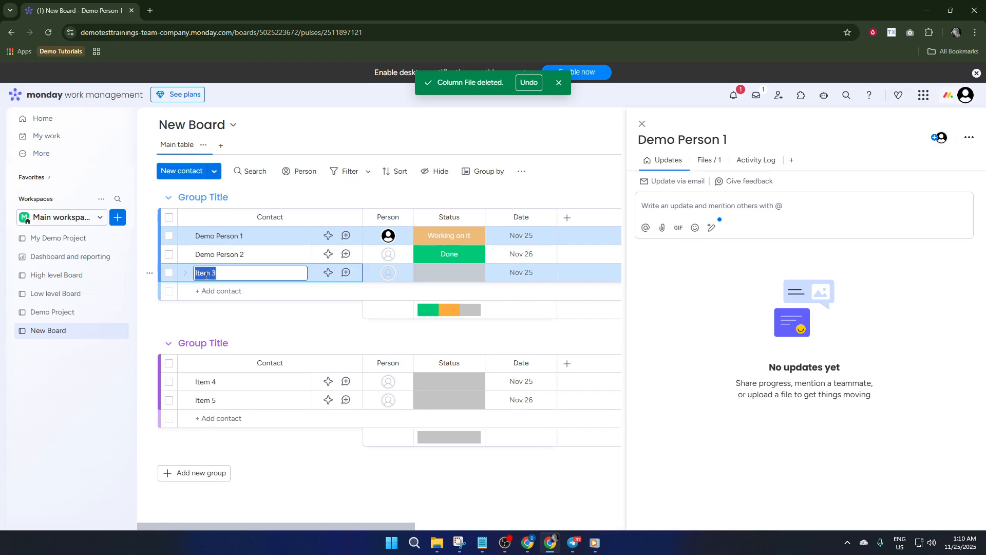
type("Demo")
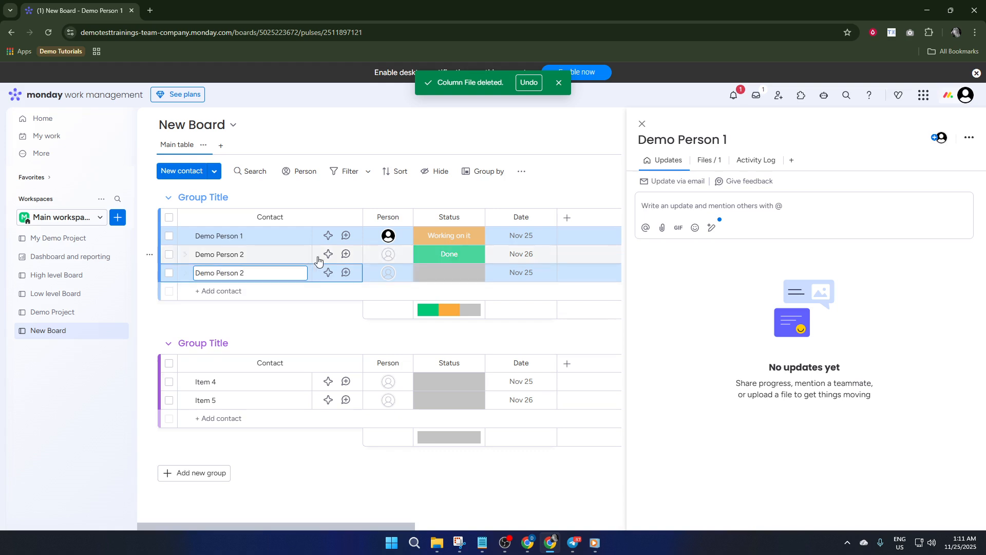
Add an Email column to the board.
left_click(568, 218)
left_click(568, 219)
left_click(568, 219)
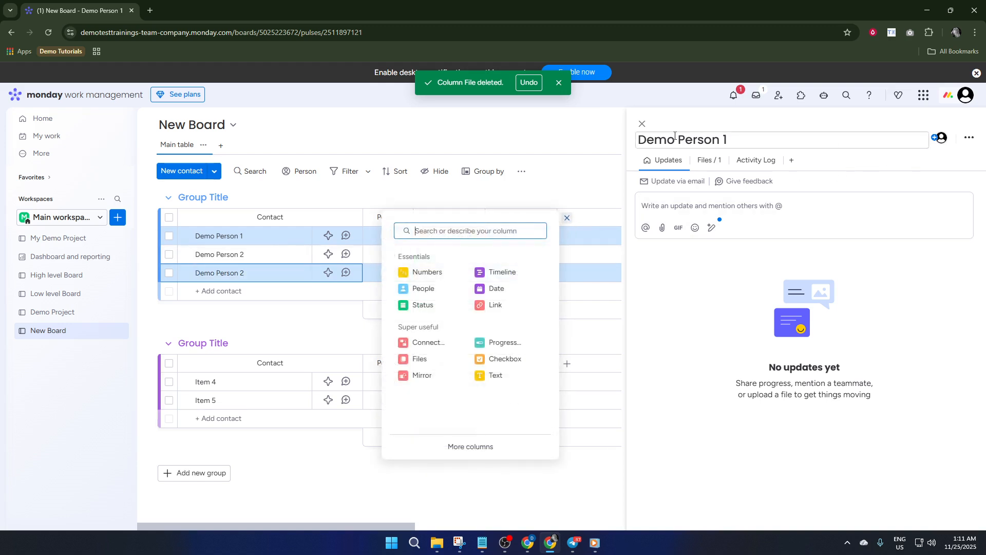
left_click(642, 124)
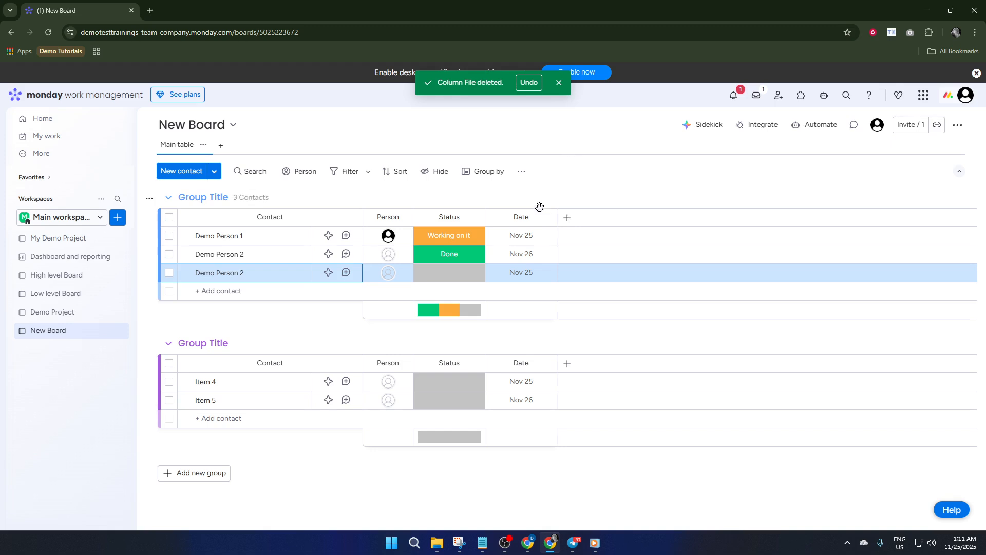
left_click(569, 220)
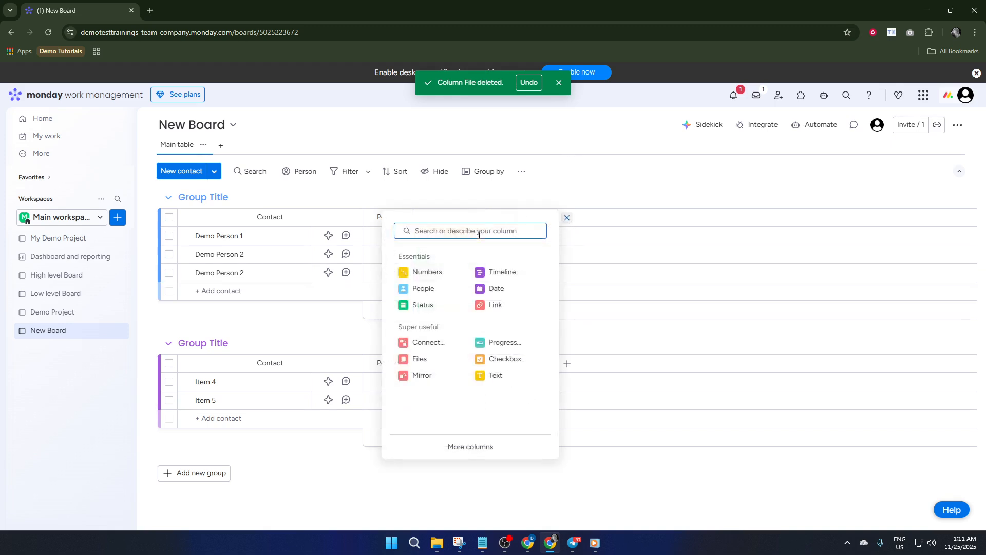
type("email")
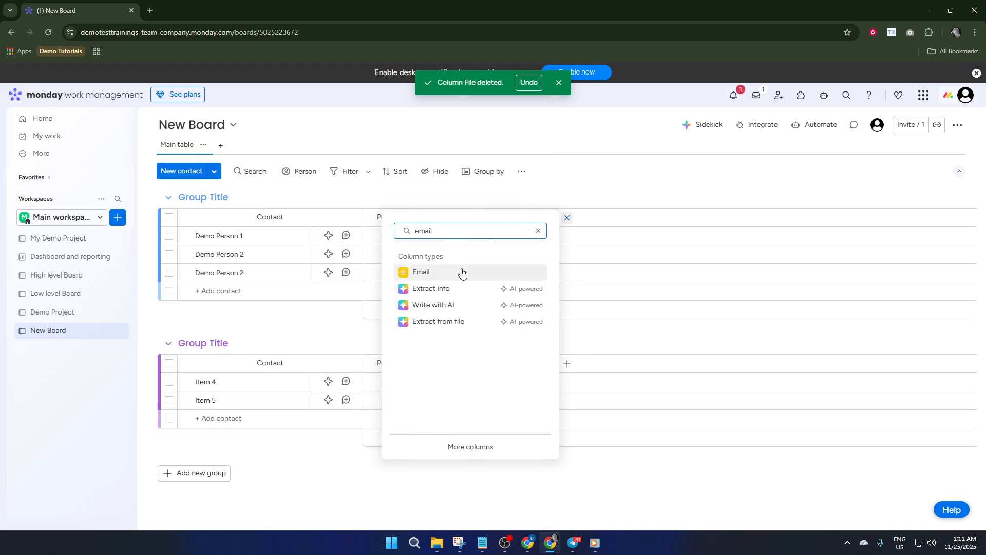
left_click(463, 271)
Fill in Demo Person 1's e-mail address in the Email column.
left_click(585, 238)
left_click(587, 235)
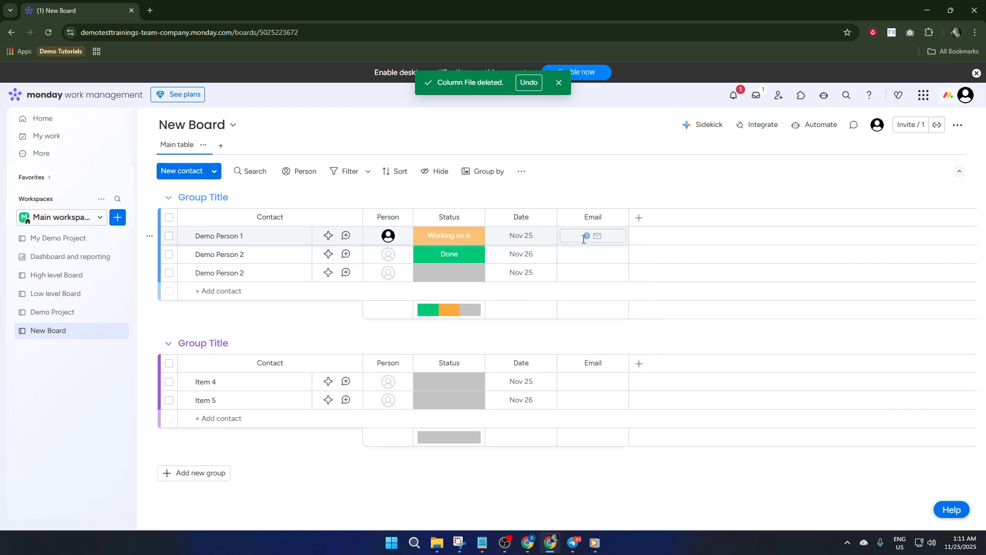
left_click(581, 236)
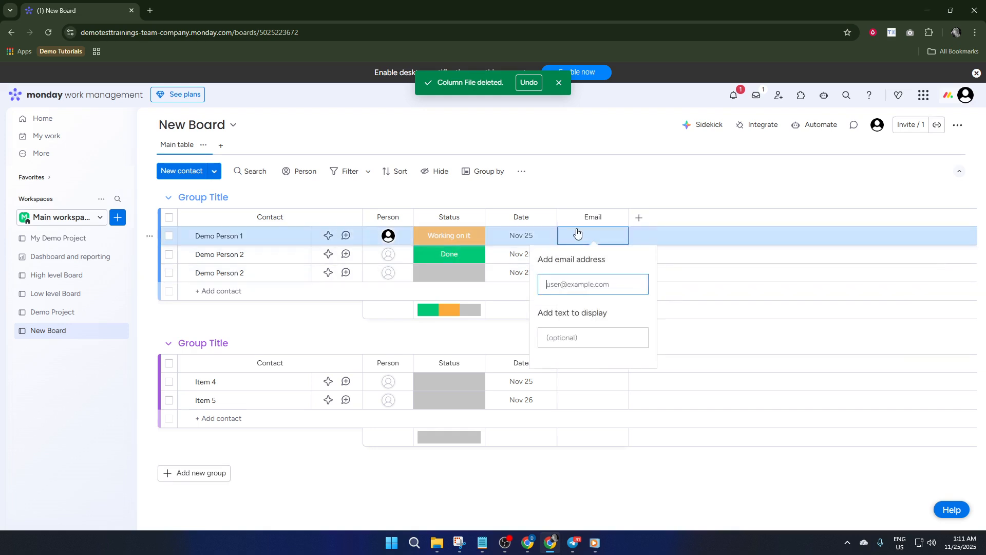
left_click(562, 284)
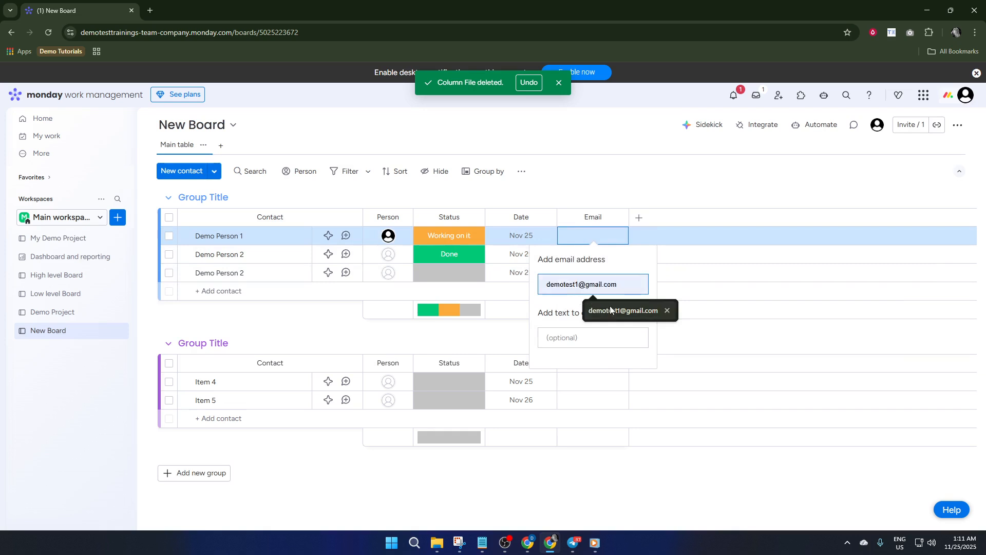
left_click(611, 310)
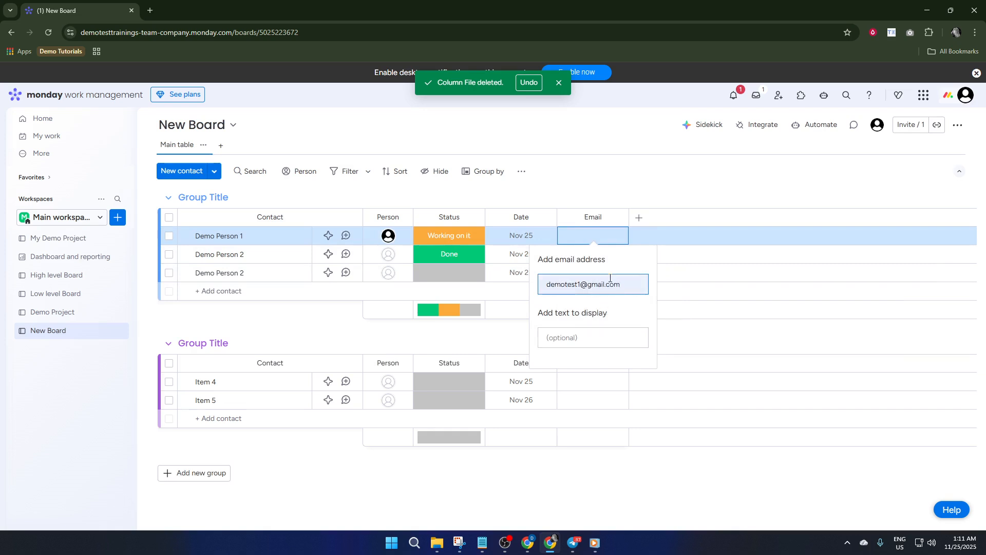
key("Return")
Fill in the e-mail address for the second contact row (Demo Person 2) in the Email column.
left_click(602, 262)
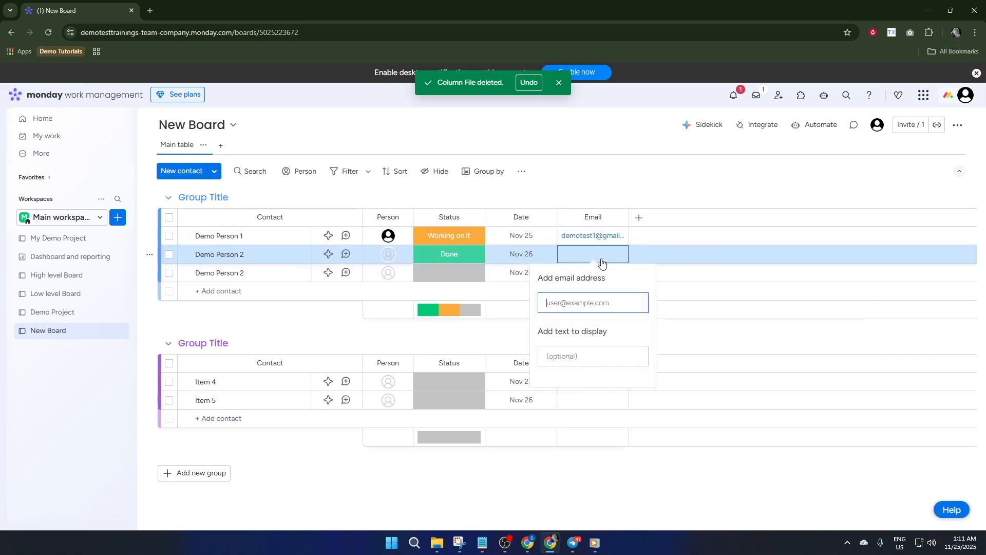
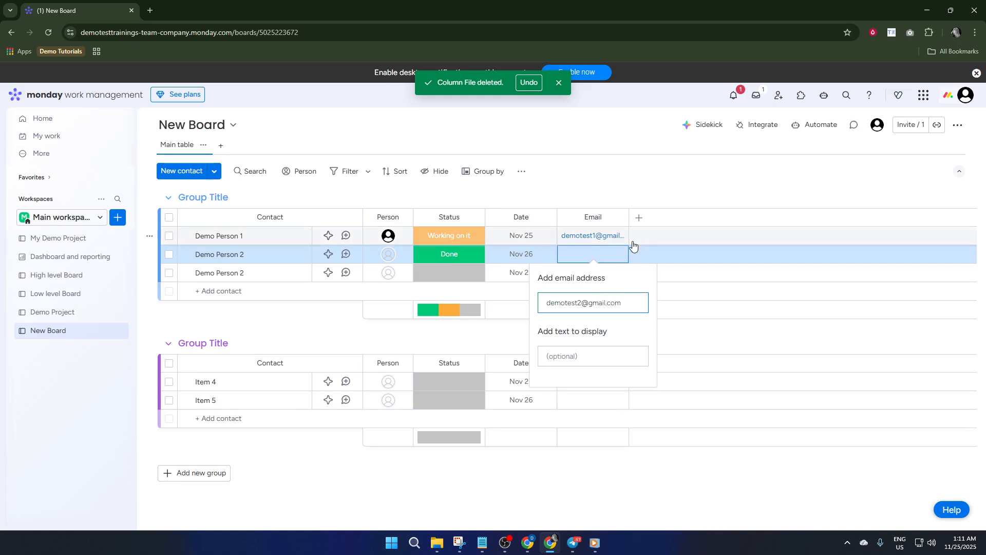
key("Return")
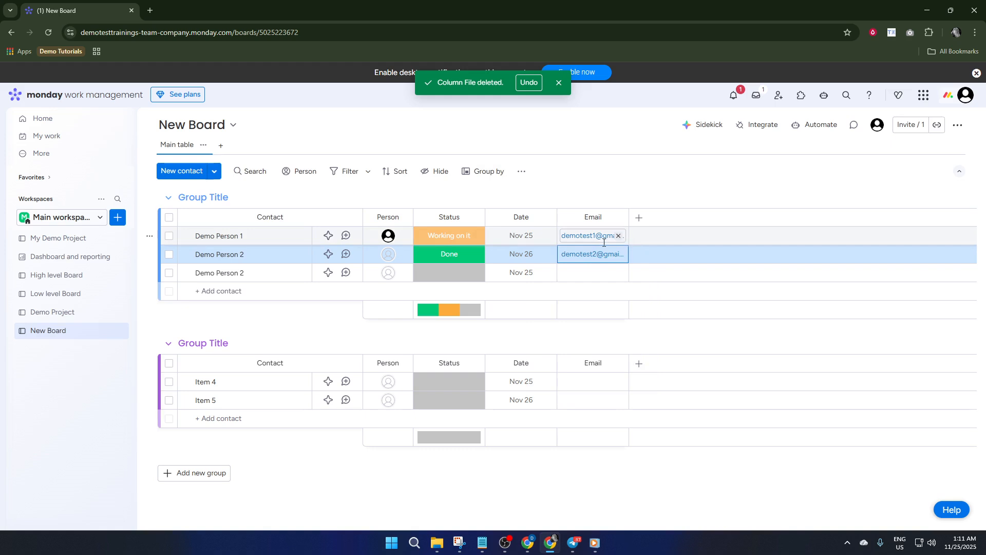
Fill in the e-mail address for the third contact row in the Email column.
left_click(594, 274)
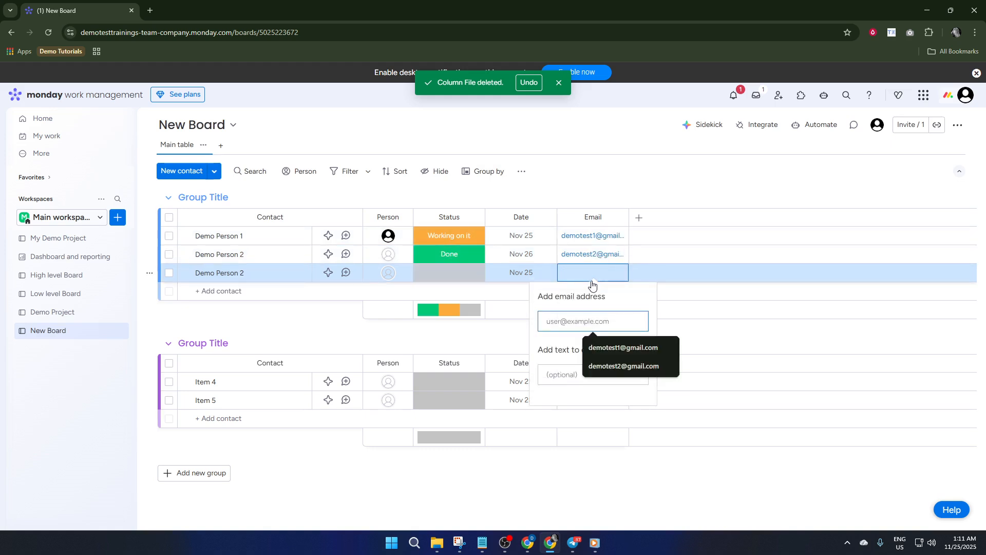
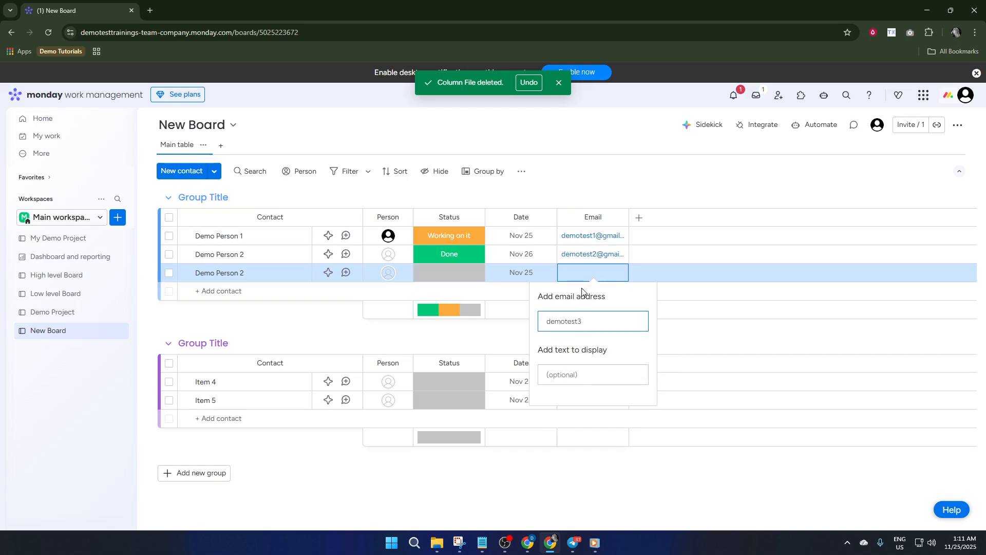
key("Return")
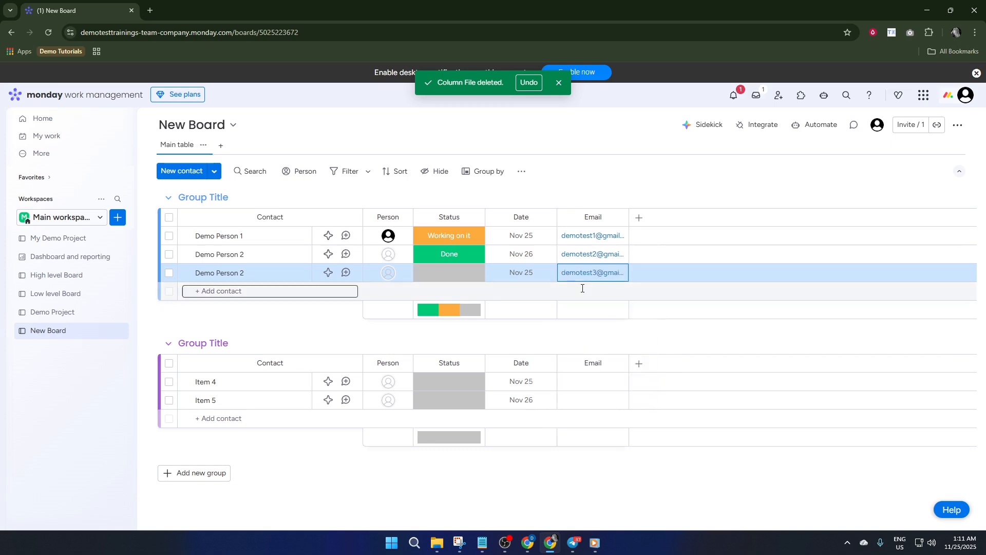
Add a Numbers column to the board after the Email column.
left_click(641, 219)
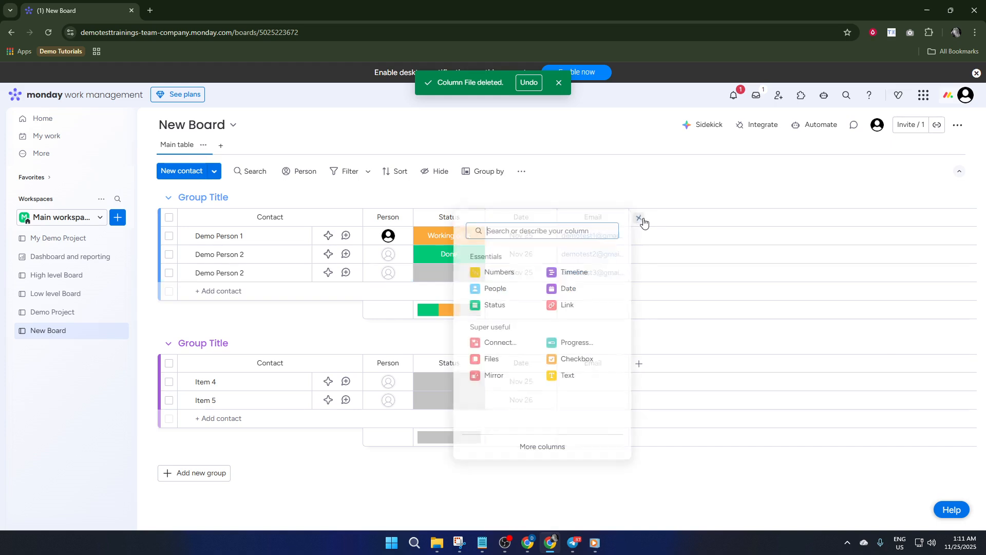
left_click(505, 272)
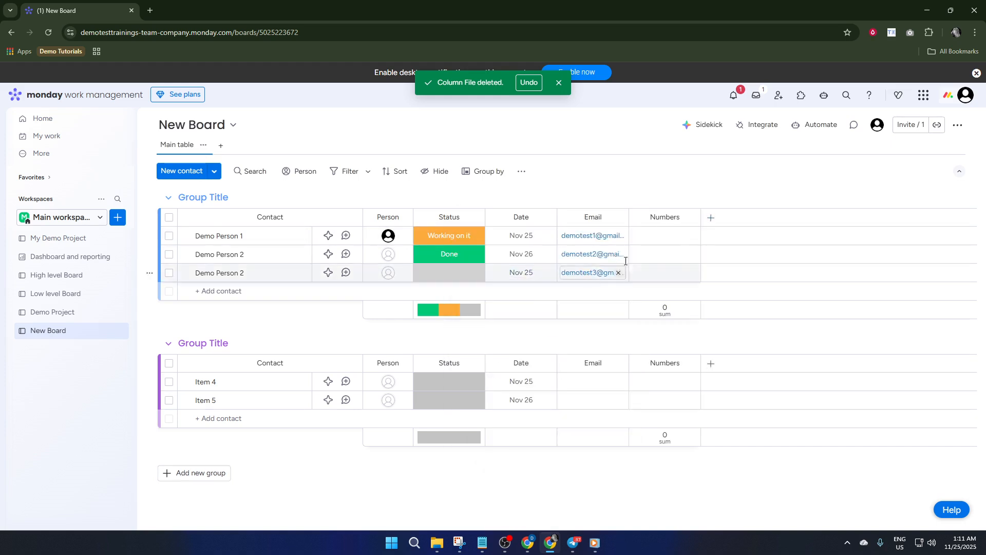